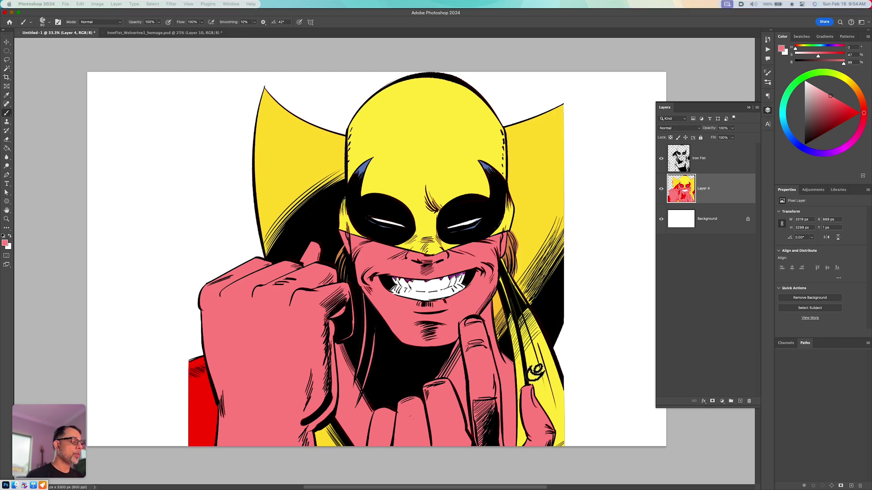
Step: Add a new layer above the flat colors and select the Hard Round brush preset
key("alt+shift+super+n")
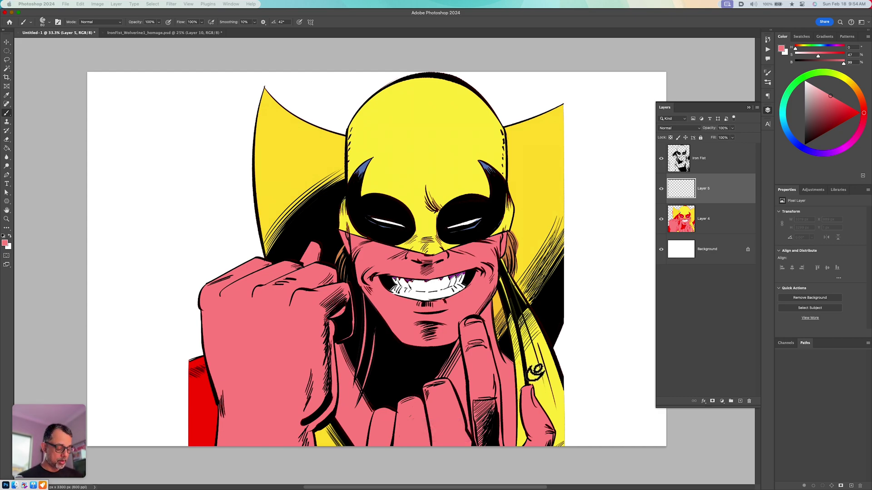
key("b")
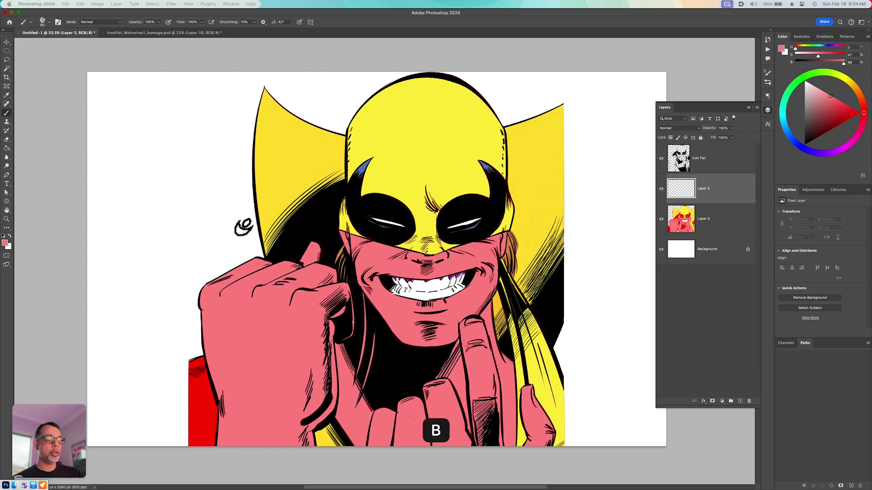
left_click(50, 23)
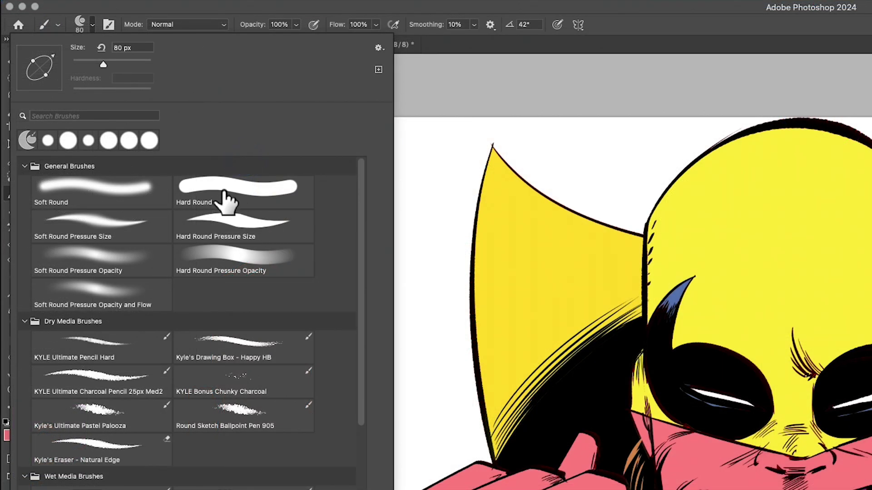
left_click(223, 192)
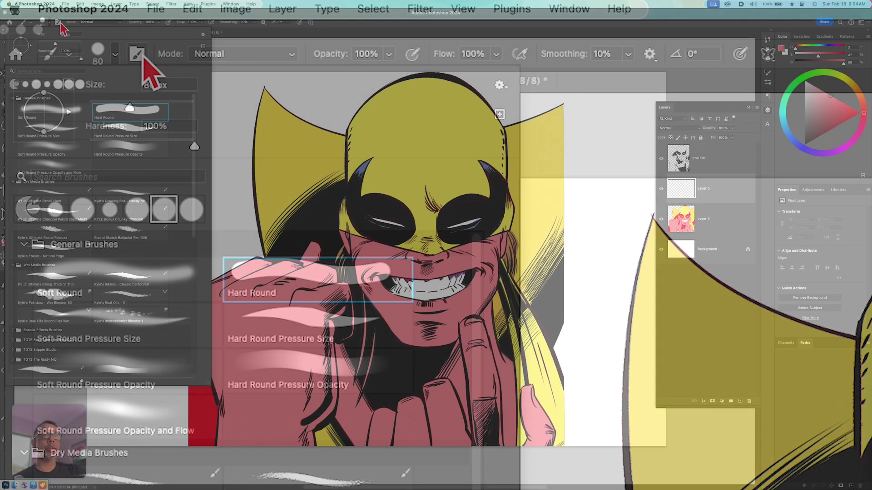
Step: Set the brush tip's spacing to 115% and its size to 38 px, then bring back the layer list
left_click(58, 22)
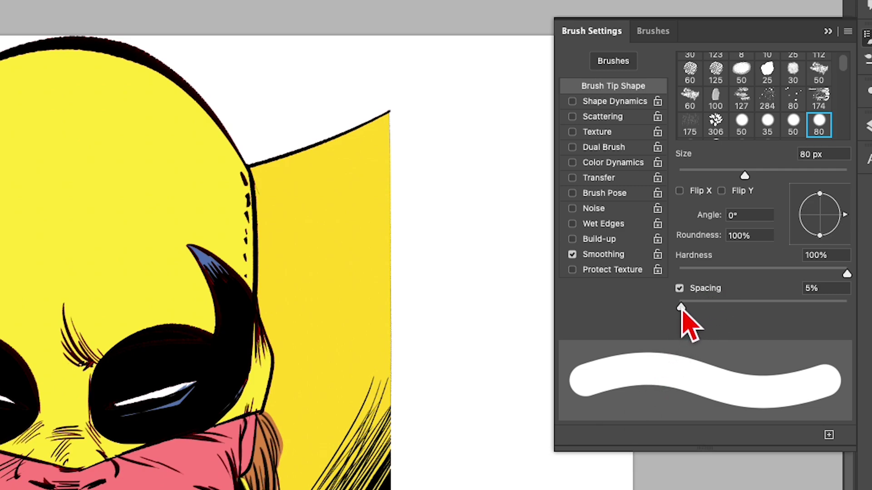
left_click_drag(681, 308, 768, 310)
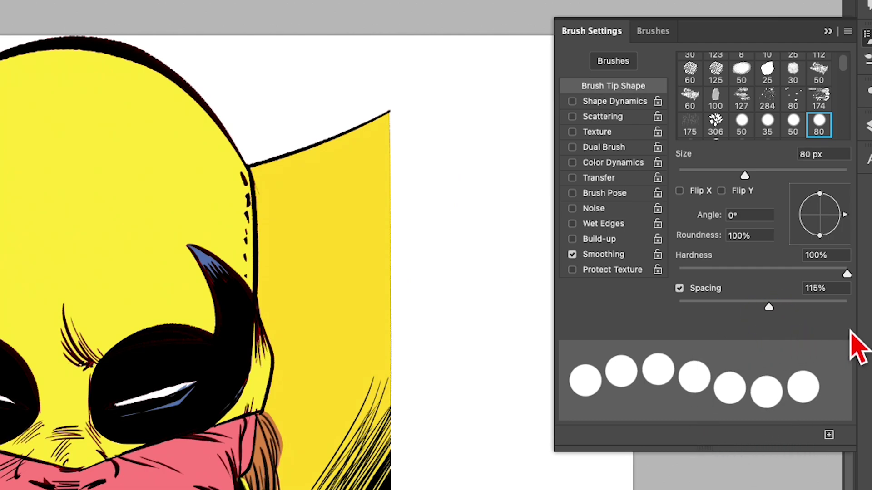
left_click_drag(745, 180, 710, 188)
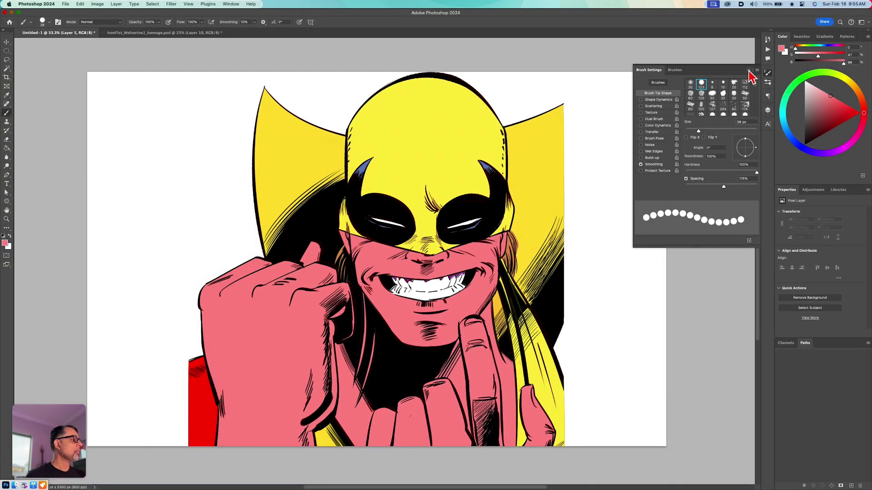
left_click(748, 70)
left_click(768, 111)
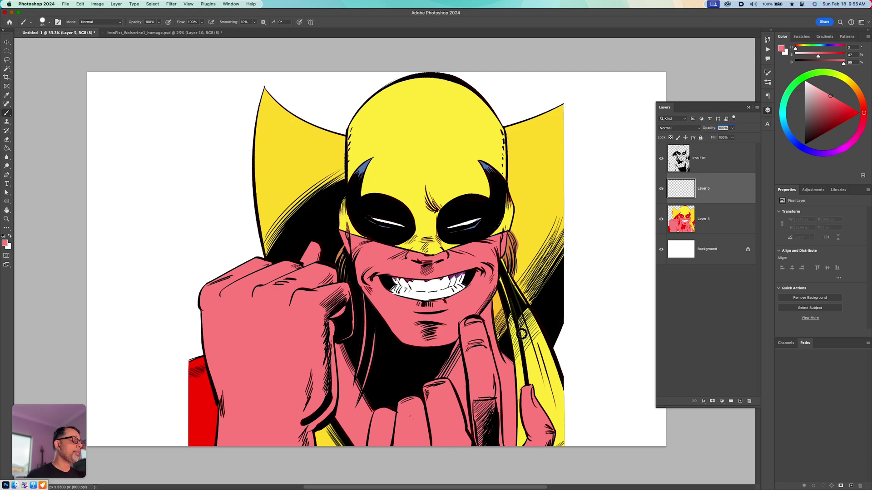
Step: Select the yellow areas of the mask with the Magic Wand, including the forehead and the patch beside the eye
key("w")
left_click(504, 221)
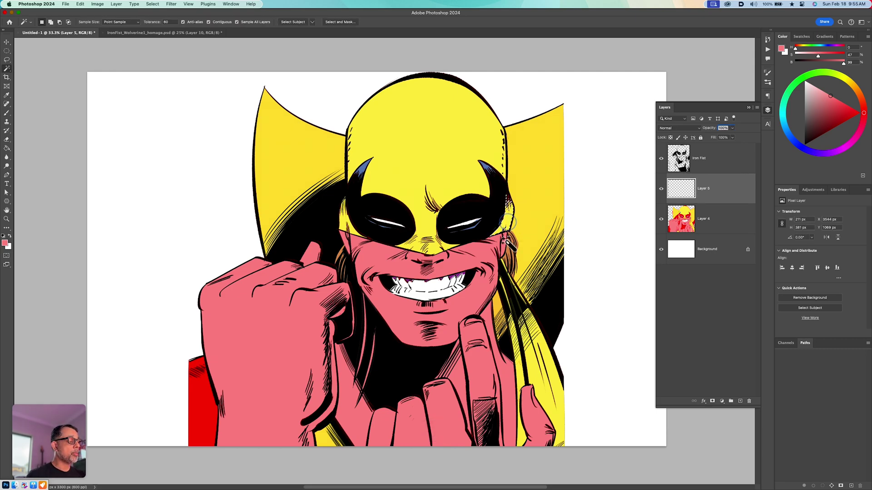
key("shift")
left_click(471, 153, "shift")
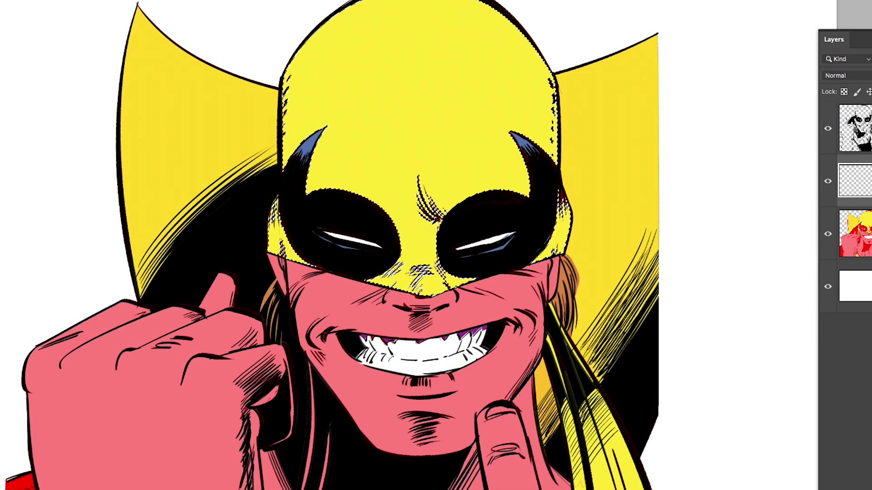
Step: Paint brown dot shading along the mask's right edge, deselect, and lower the dot layer's opacity to 50%
key("b")
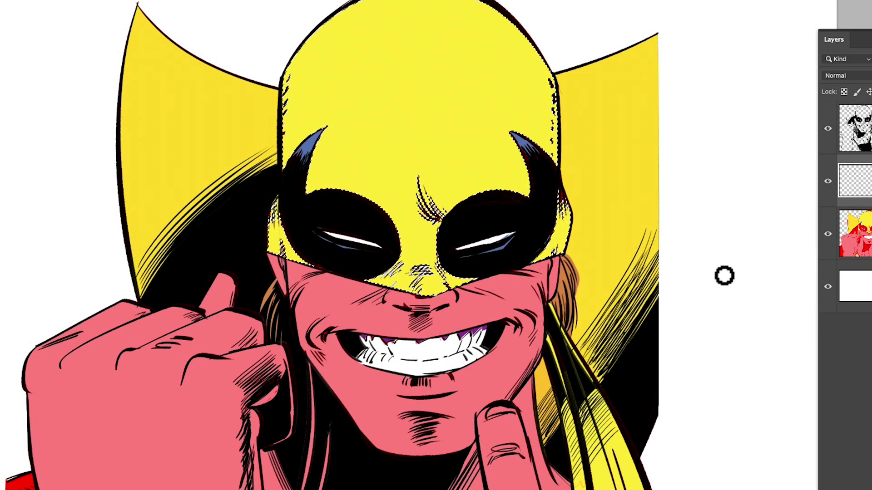
mouse_move(535, 55)
left_mouse_down()
mouse_move(544, 186)
mouse_move(527, 71)
mouse_move(538, 175)
left_mouse_up()
mouse_move(545, 233)
left_mouse_down()
mouse_move(564, 208)
mouse_move(560, 260)
mouse_move(559, 204)
mouse_move(551, 260)
mouse_move(554, 212)
left_mouse_up()
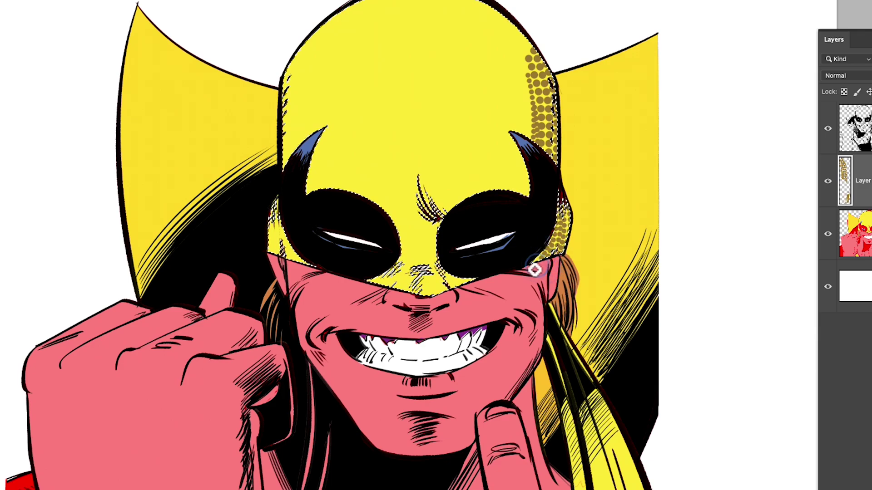
mouse_move(521, 43)
left_mouse_down()
mouse_move(546, 67)
mouse_move(517, 32)
mouse_move(527, 62)
left_mouse_up()
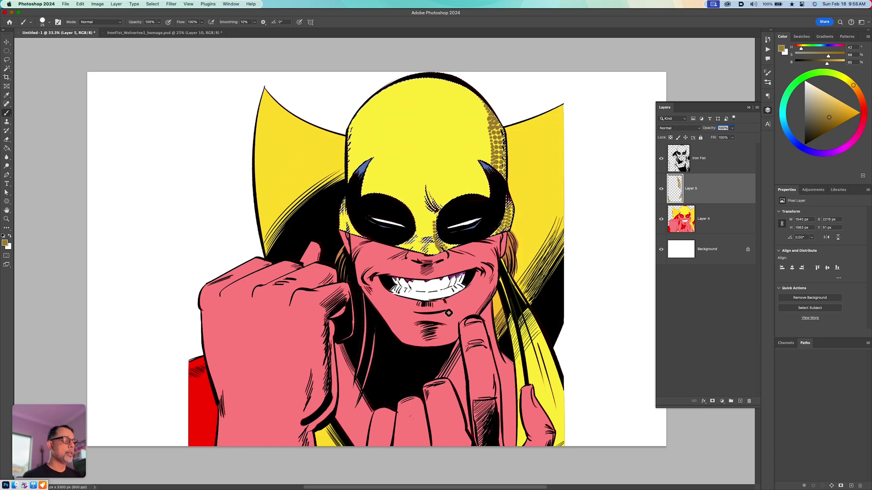
key("super+d")
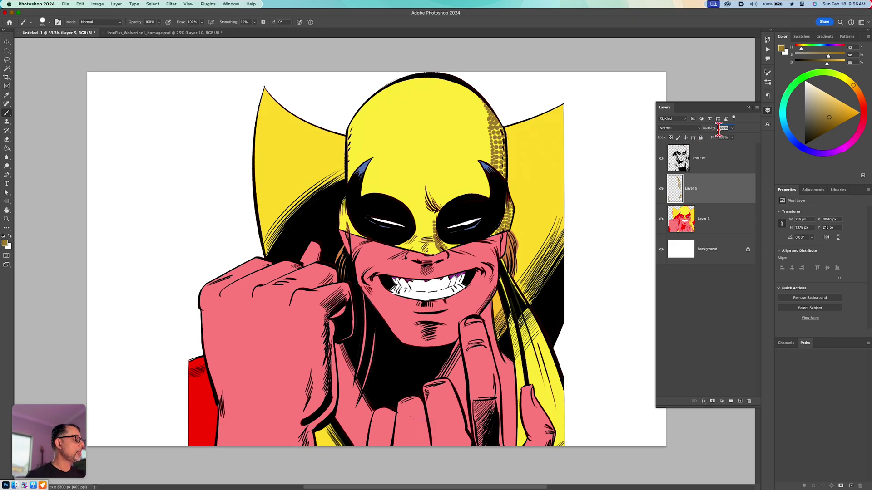
left_click_drag(720, 138, 718, 139)
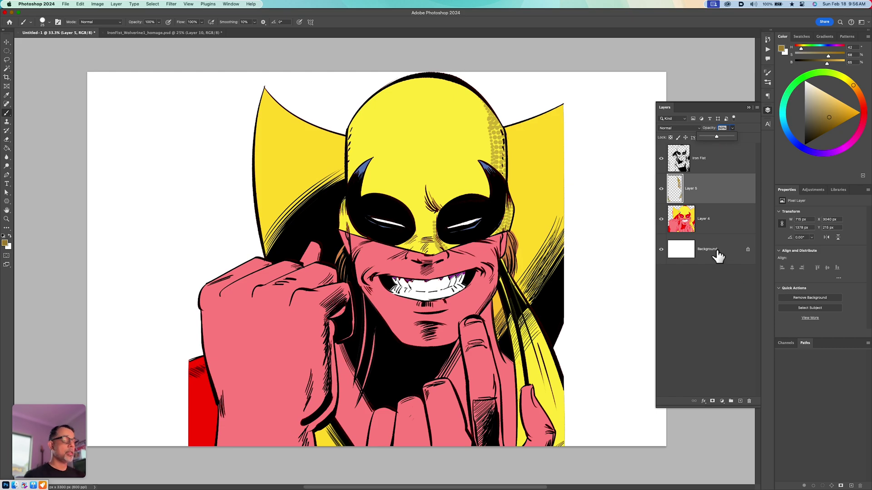
Step: Paint brown dot shading down the yellow sash beside the raised fingers, redoing the first stroke
key("b")
left_click_drag(527, 313, 548, 388)
key("super+z")
left_click_drag(522, 302, 564, 408)
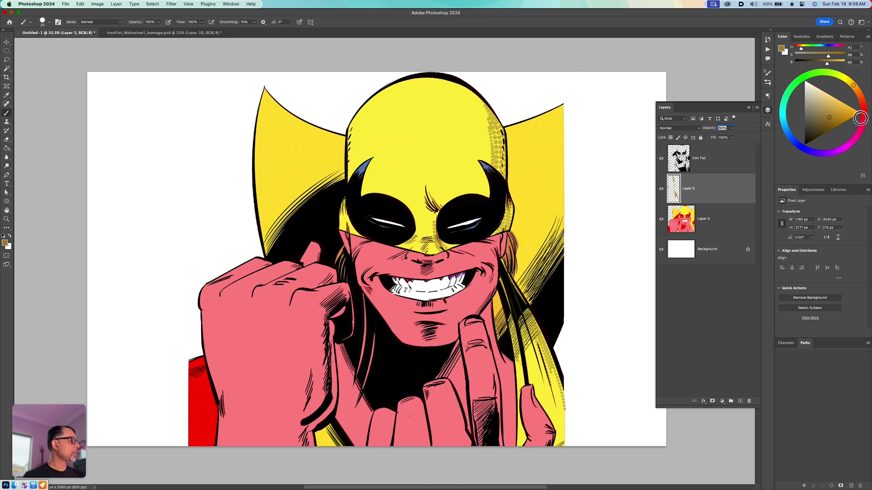
Step: Sample the pink skin color, choose a darker red from it, and paint dot shading on the neck, undoing the last stroke
key("i")
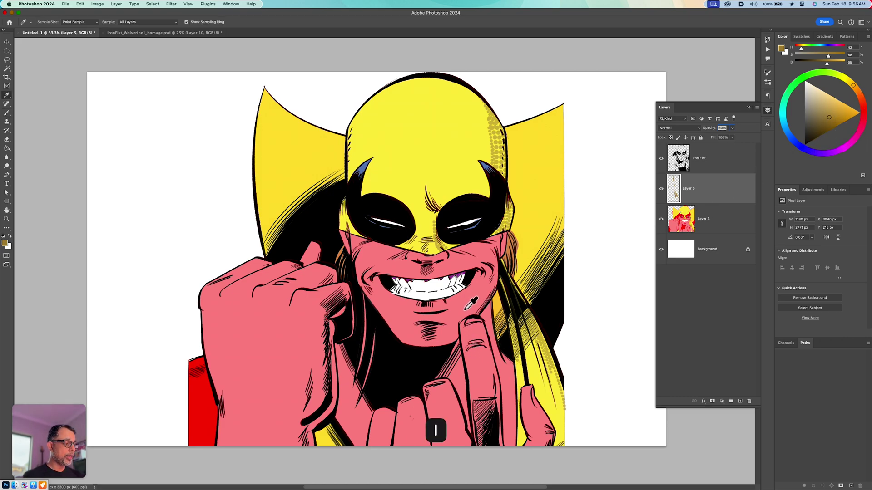
left_click(468, 313)
left_click(832, 114)
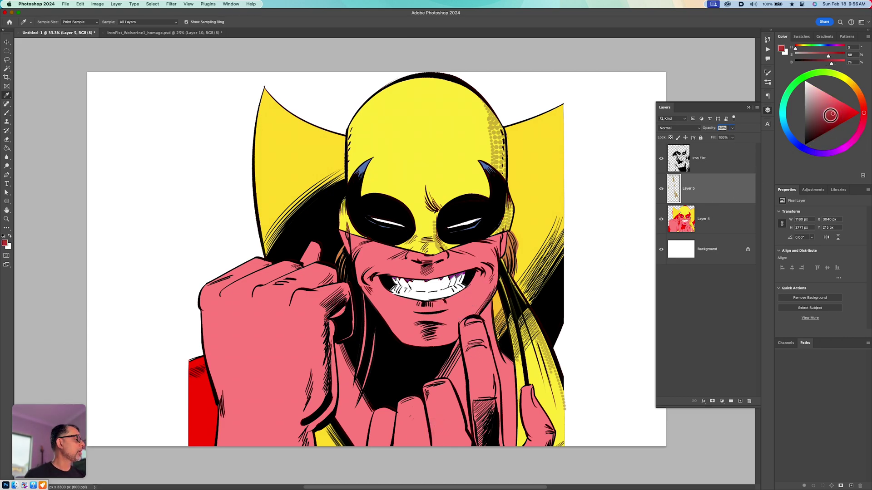
key("b")
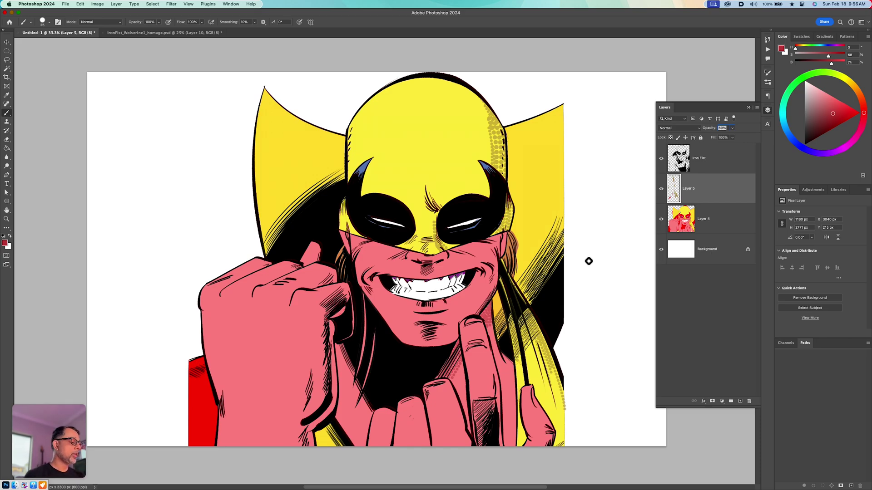
key("super+z")
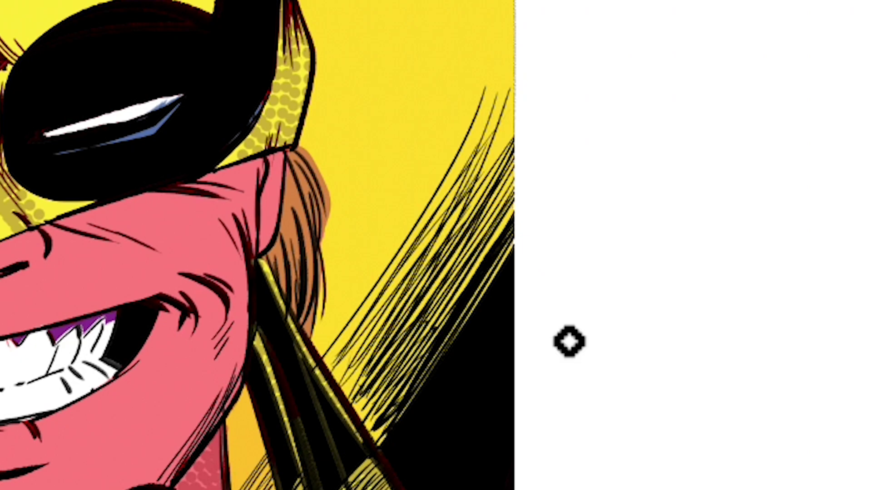
Step: Draw a straight row of red dots on the white area and duplicate it just below with a slight sideways stagger
left_click_drag(572, 254, 797, 253)
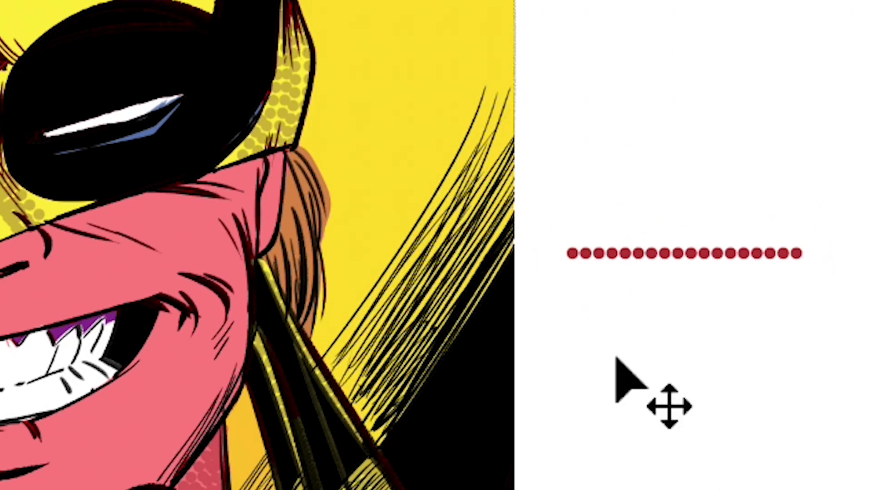
key("alt+shift+Down")
key("shift+Down")
key("shift+Down")
key("shift+Right")
key("shift+Right")
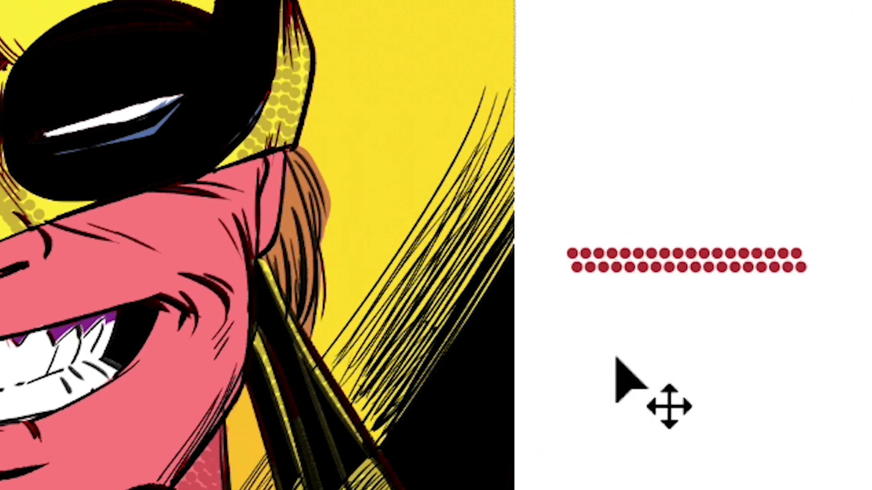
key("Up")
key("Up")
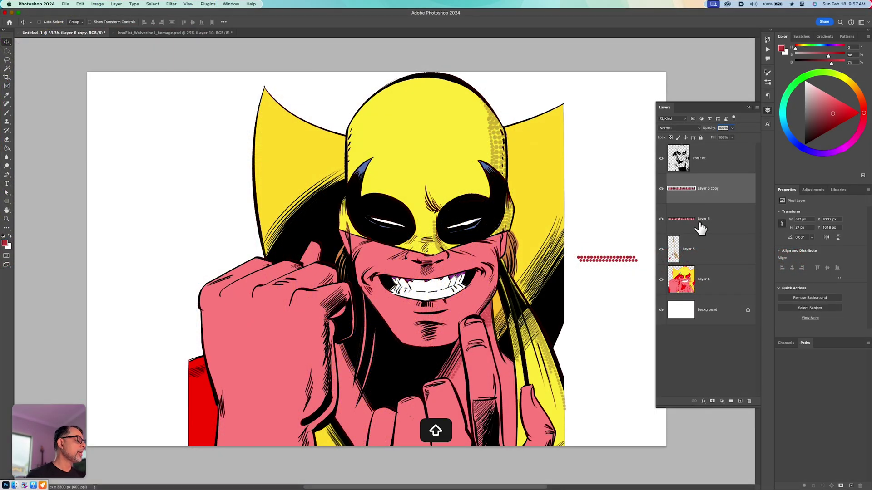
Step: Merge the two dot-row layers and cut the dots from the canvas
left_click(709, 223, "shift")
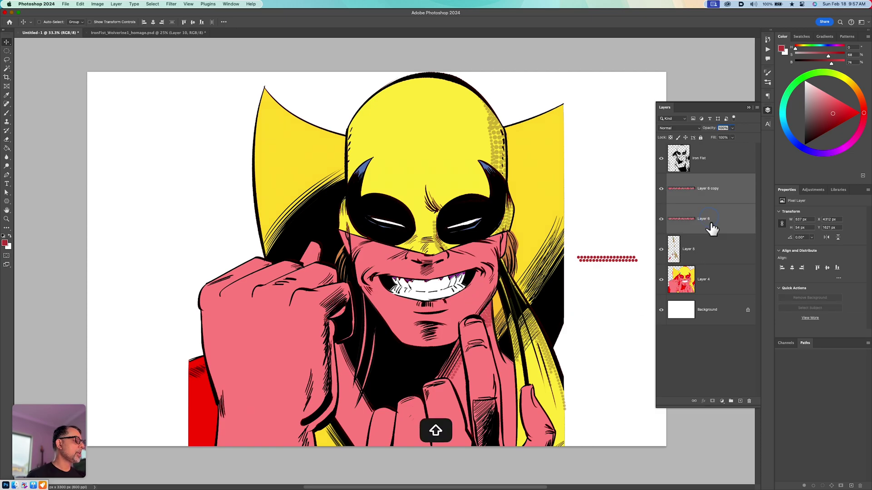
key("super+e")
key("super+x")
Step: Switch to the Hard Round Pressure Size brush and paint three tapered red strokes on the white area
key("b")
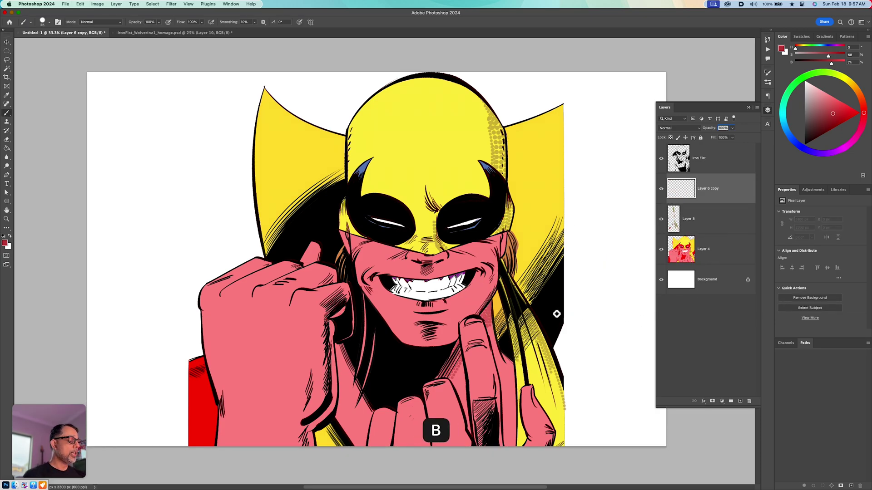
left_click(49, 22)
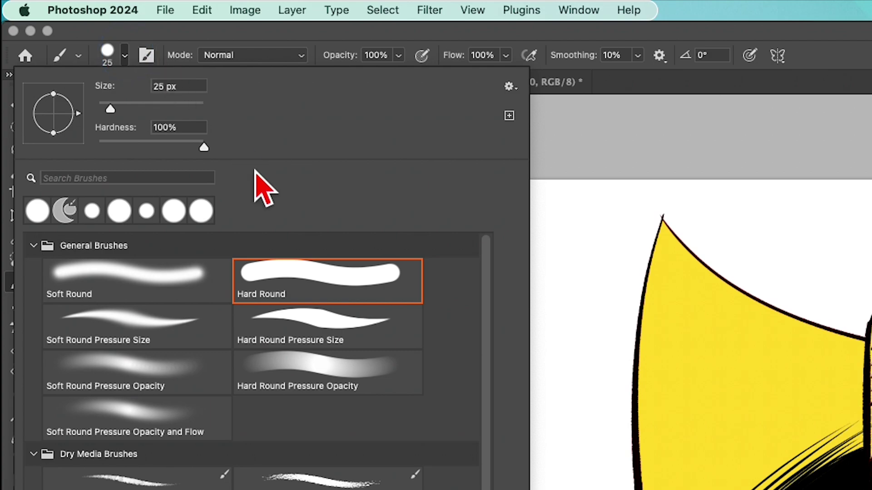
left_click(338, 328)
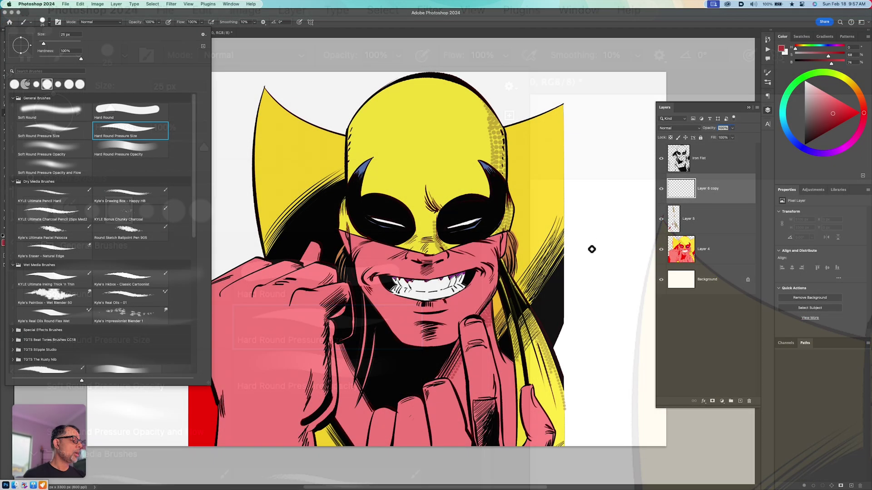
left_click_drag(609, 207, 611, 284)
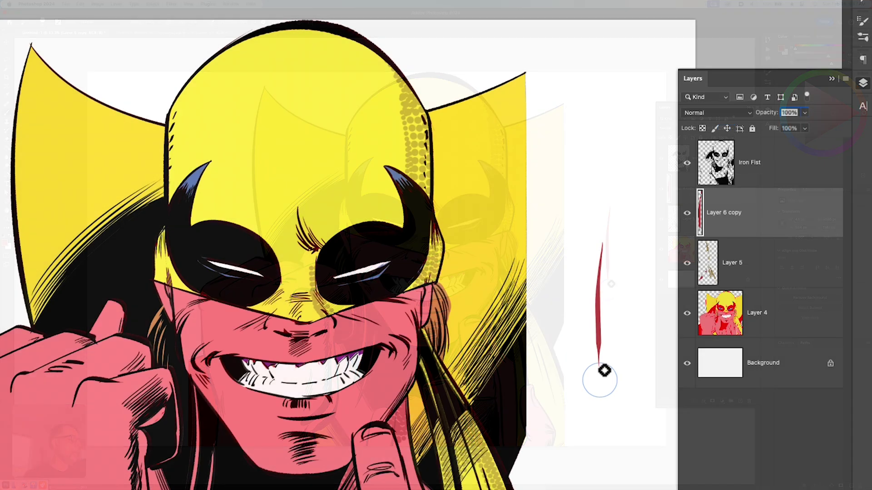
left_click_drag(612, 248, 621, 422)
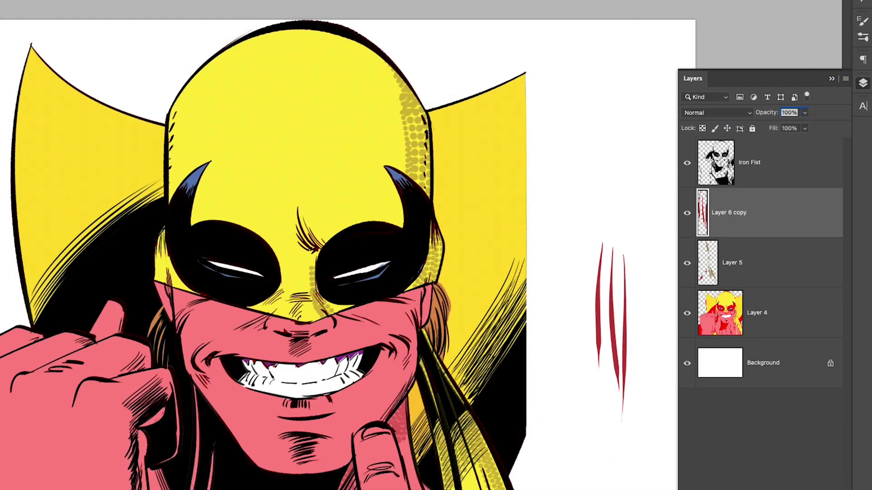
Step: Set the pressure brush's spacing to 115% and paint thin dotted test strokes beside the tapered ones
key("F5")
left_click_drag(756, 211, 791, 211)
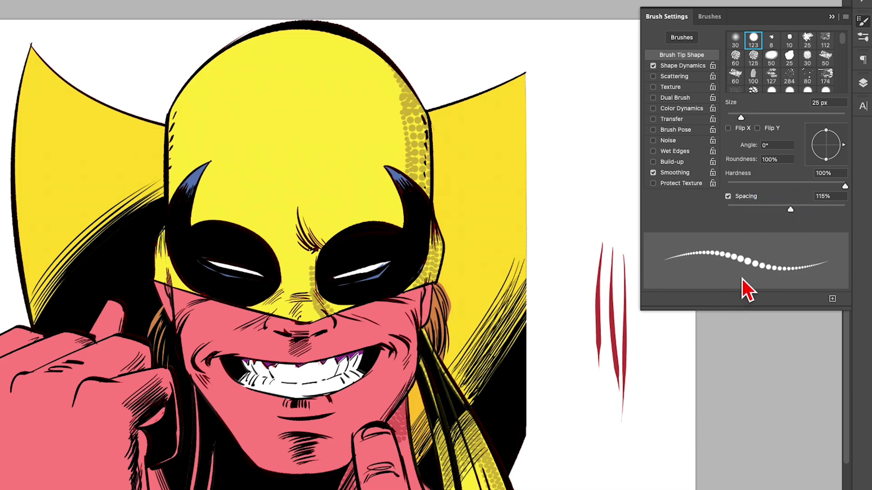
left_click_drag(644, 329, 640, 441)
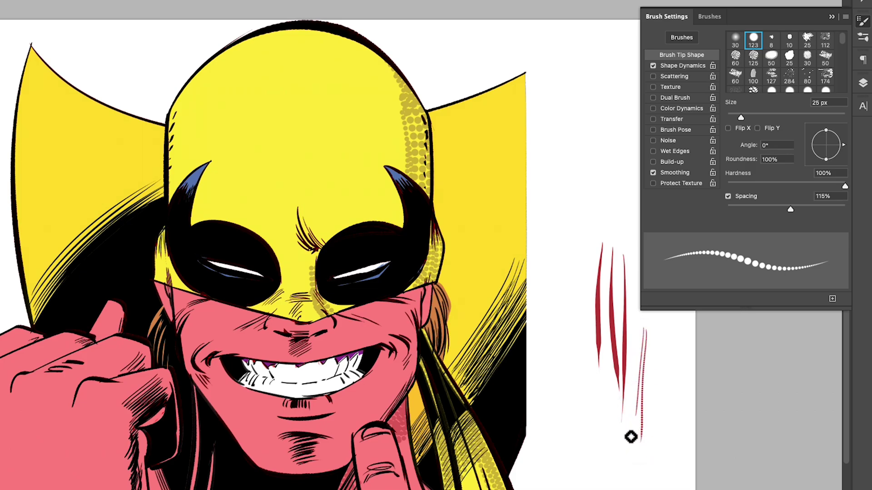
Step: Enlarge the brush to 100 px and paint several dotted strokes of varying dot size on the white area
key("bracketright")
key("bracketright")
key("bracketright")
key("bracketright")
key("bracketright")
key("bracketright")
key("bracketright")
key("bracketright")
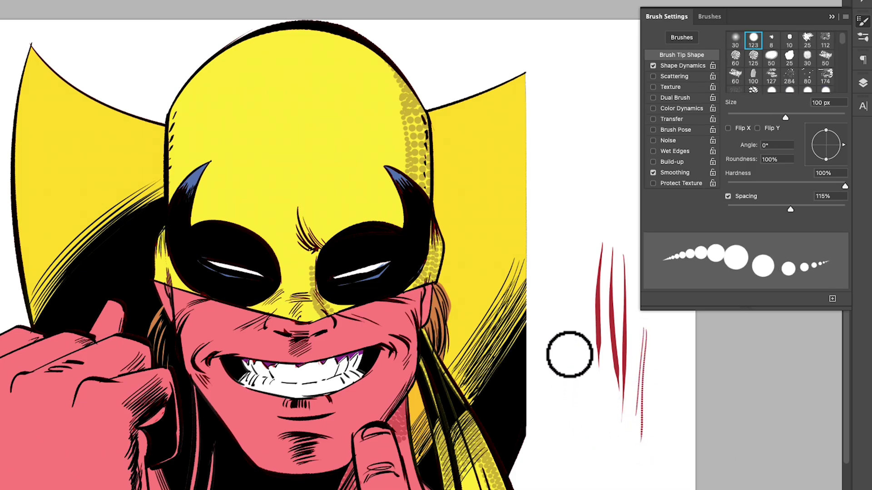
left_click_drag(570, 353, 575, 488)
mouse_move(574, 416)
left_mouse_down()
mouse_move(582, 431)
mouse_move(585, 406)
mouse_move(600, 405)
mouse_move(603, 488)
left_mouse_up()
left_click_drag(553, 375, 551, 422)
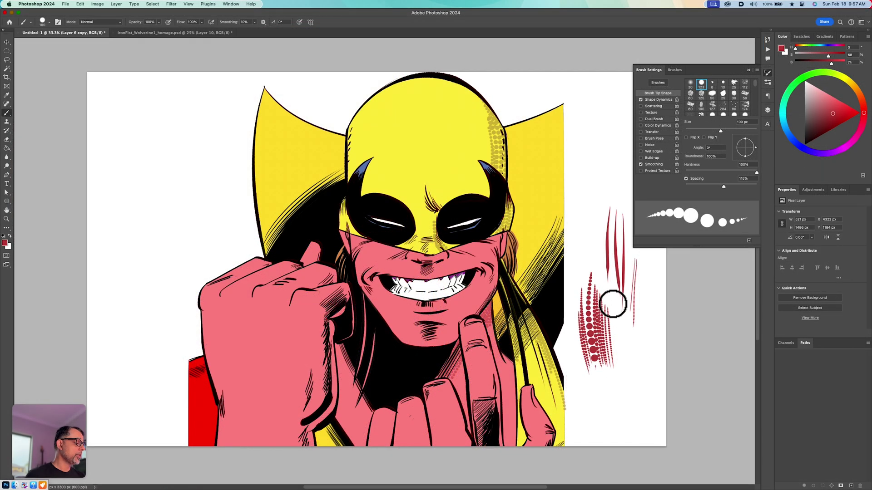
left_click_drag(618, 302, 630, 416)
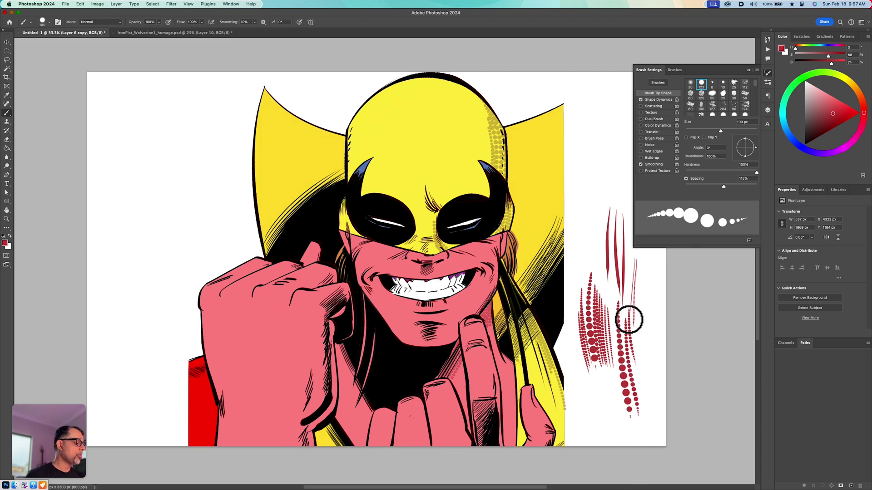
Step: Select the whole canvas and cut all the red test strokes from the layer
key("super+a")
key("super+x")
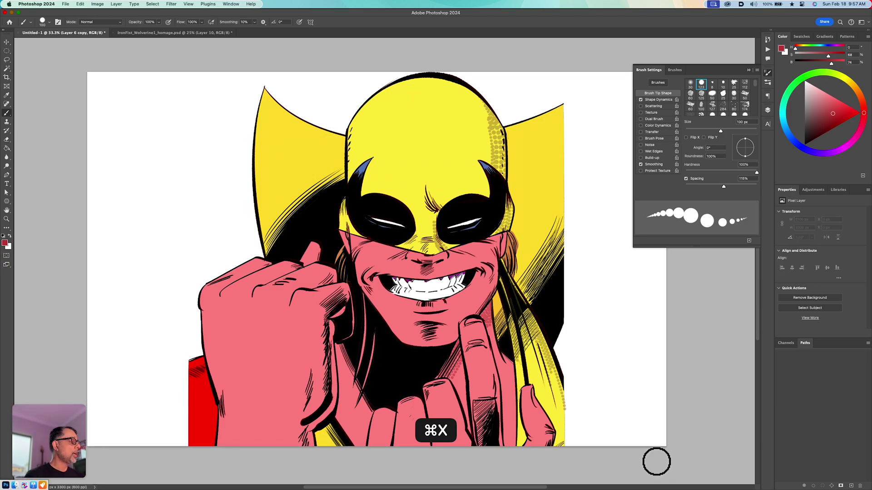